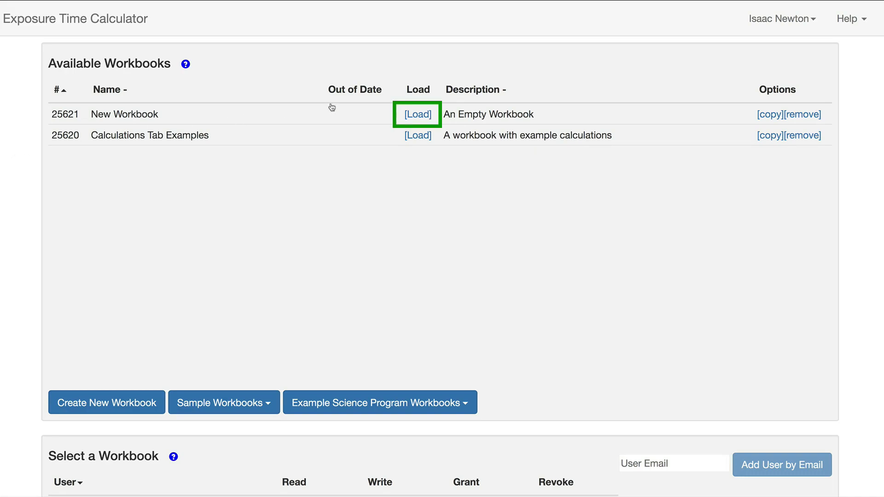
- Load the empty 'New Workbook' from the Available Workbooks list
{"action": "left_click", "coordinate": [415, 115]}
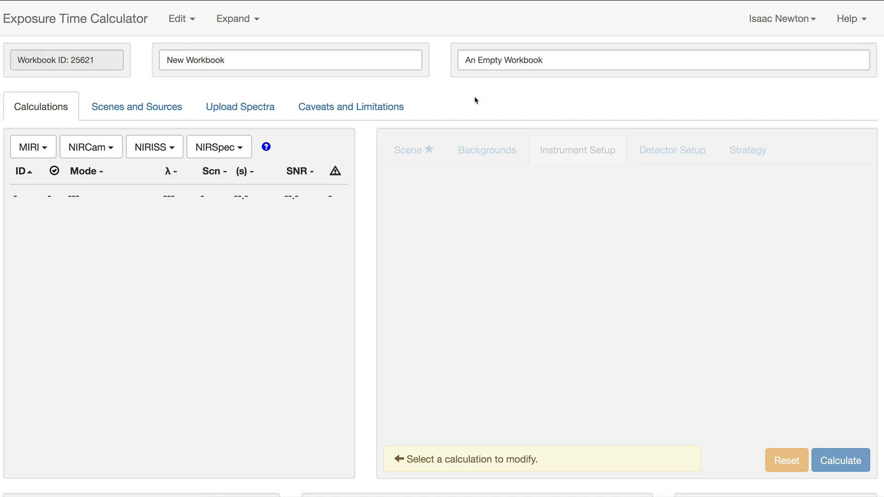
- Browse the Scenes and Sources, Upload Spectra, and Caveats and Limitations sections
{"action": "left_click", "coordinate": [172, 113]}
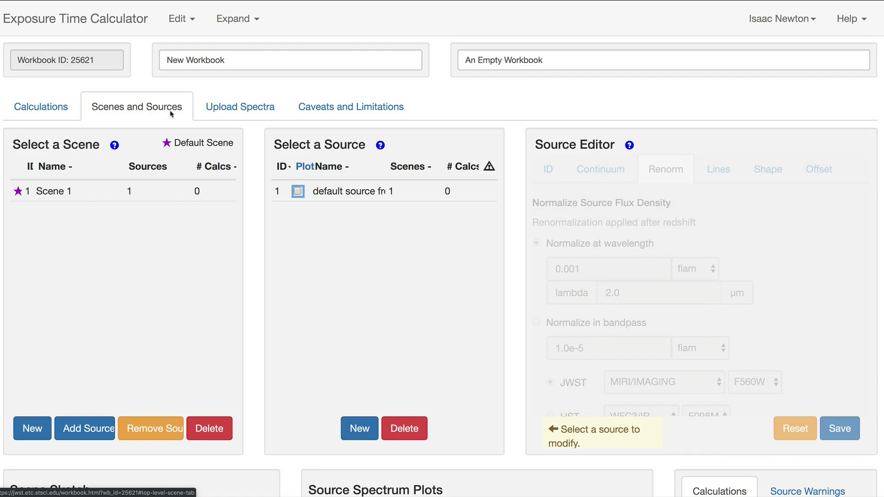
{"action": "left_click", "coordinate": [236, 114]}
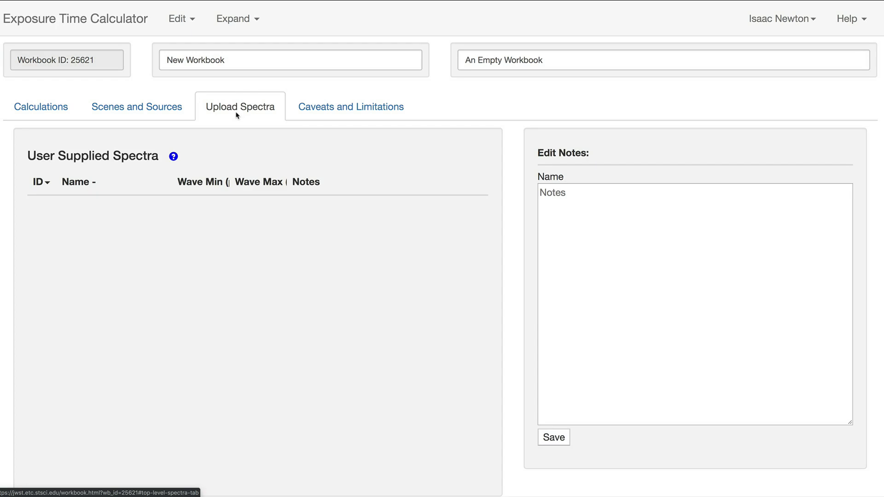
{"action": "left_click", "coordinate": [341, 118]}
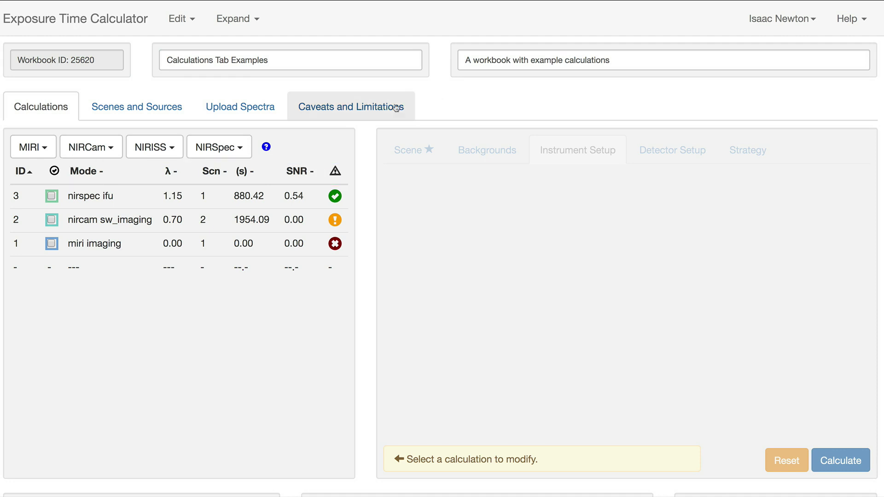
- Check the MIRI observing modes list, then select the nirspec ifu calculation
{"action": "left_click", "coordinate": [40, 146]}
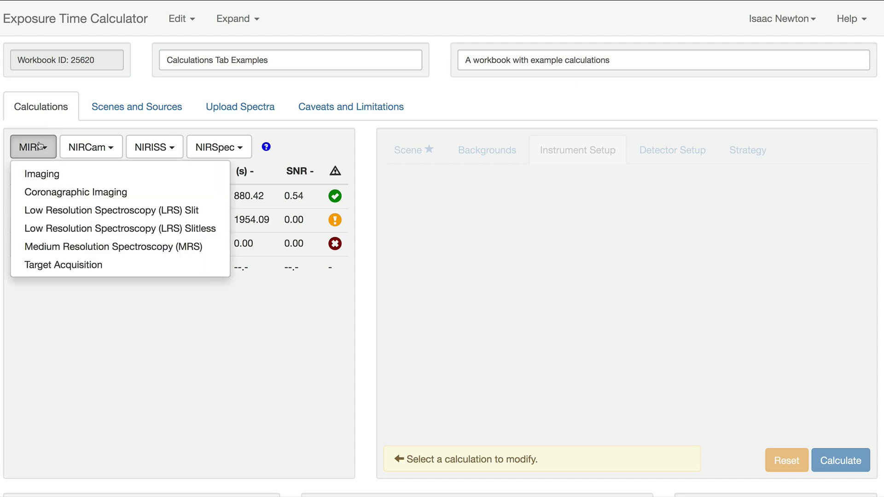
{"action": "left_click", "coordinate": [1, 144]}
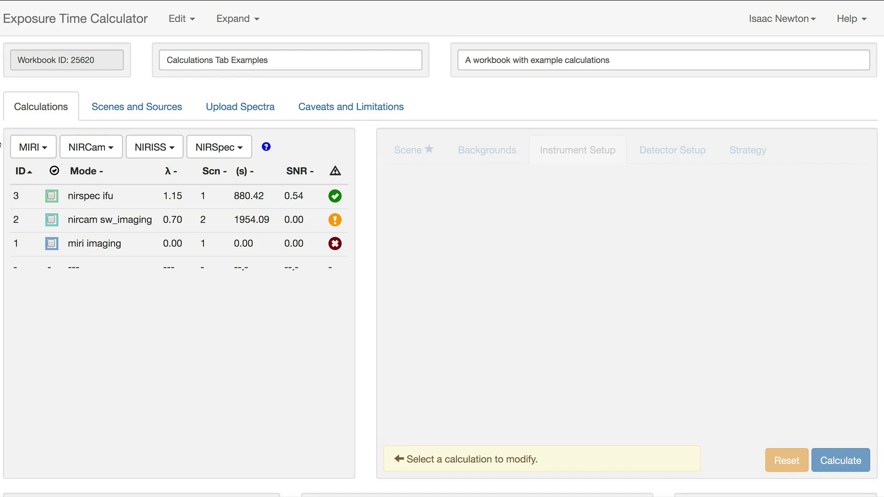
{"action": "left_click", "coordinate": [123, 194]}
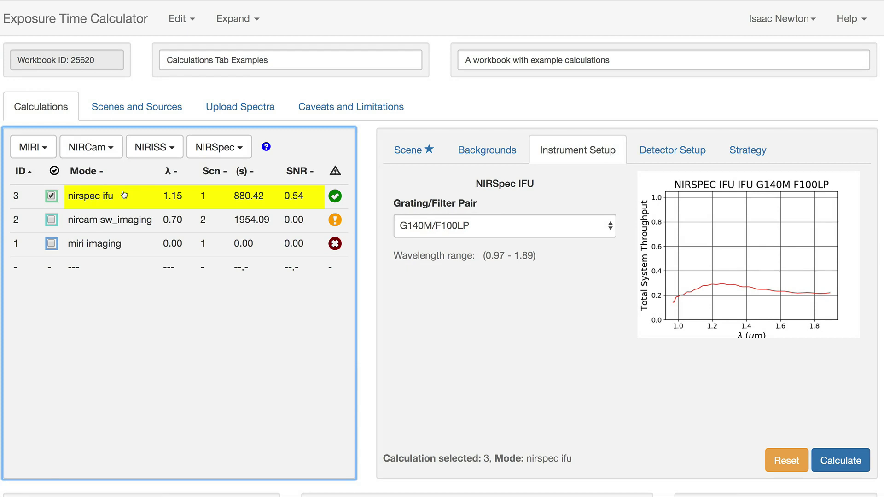
- View the nirspec ifu extracted flux, sky background and signal-to-noise plots
{"action": "scroll", "coordinate": [368, 274], "scroll_direction": "down", "scroll_amount": 3}
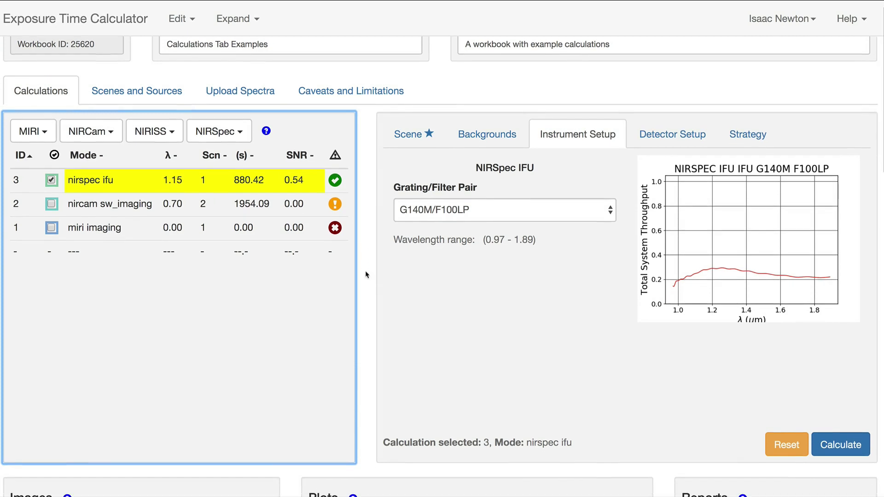
{"action": "scroll", "coordinate": [367, 275], "scroll_direction": "down", "scroll_amount": 5}
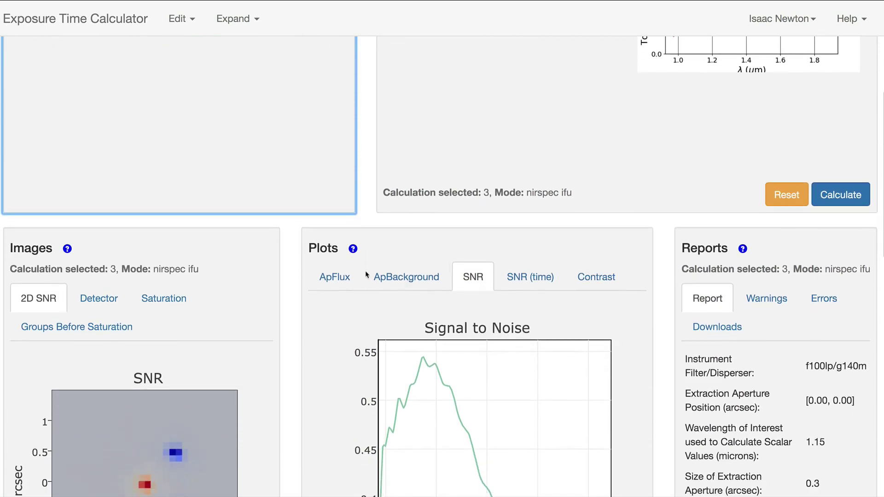
{"action": "scroll", "coordinate": [367, 275], "scroll_direction": "down", "scroll_amount": 3}
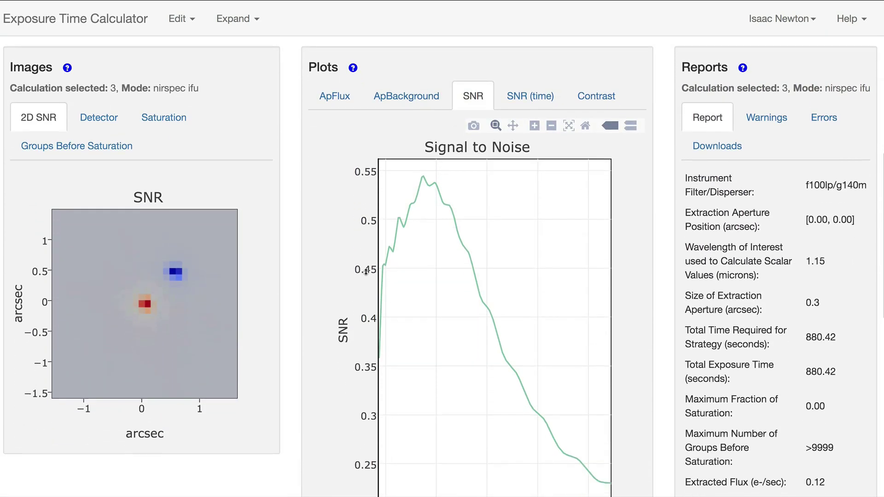
{"action": "left_click", "coordinate": [339, 73]}
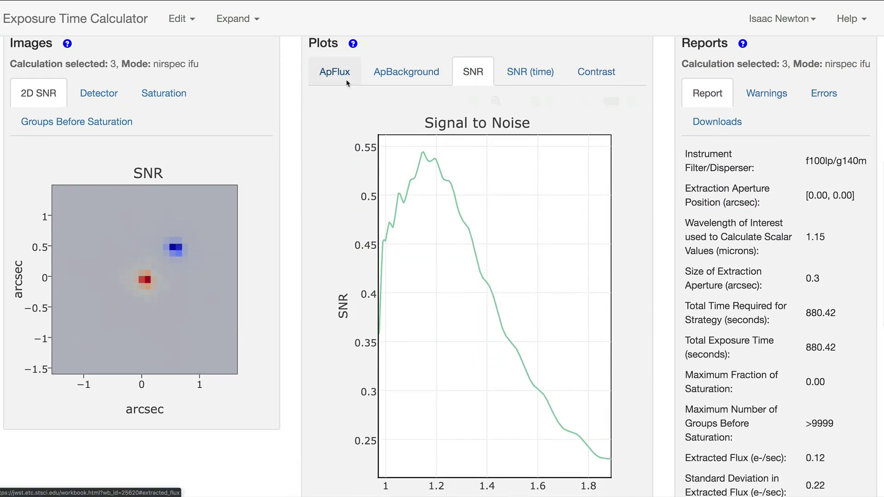
{"action": "left_click", "coordinate": [383, 85]}
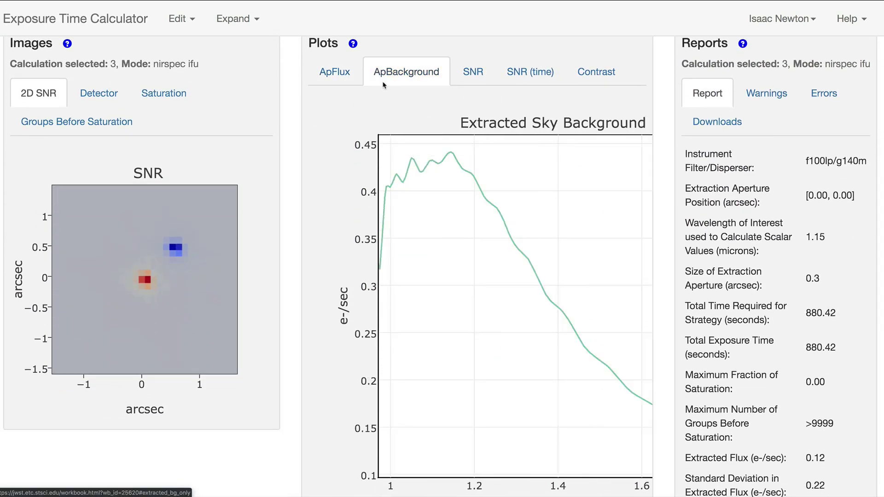
{"action": "left_click", "coordinate": [470, 77]}
- Show the nirspec ifu calculation's downloadable data products in the Reports panel
{"action": "scroll", "coordinate": [306, 123], "scroll_direction": "down", "scroll_amount": 1}
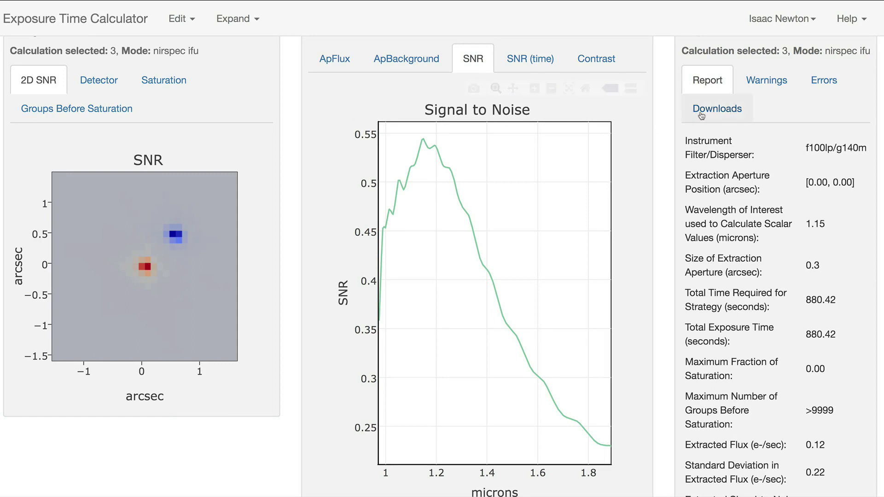
{"action": "scroll", "coordinate": [702, 116], "scroll_direction": "up", "scroll_amount": 2}
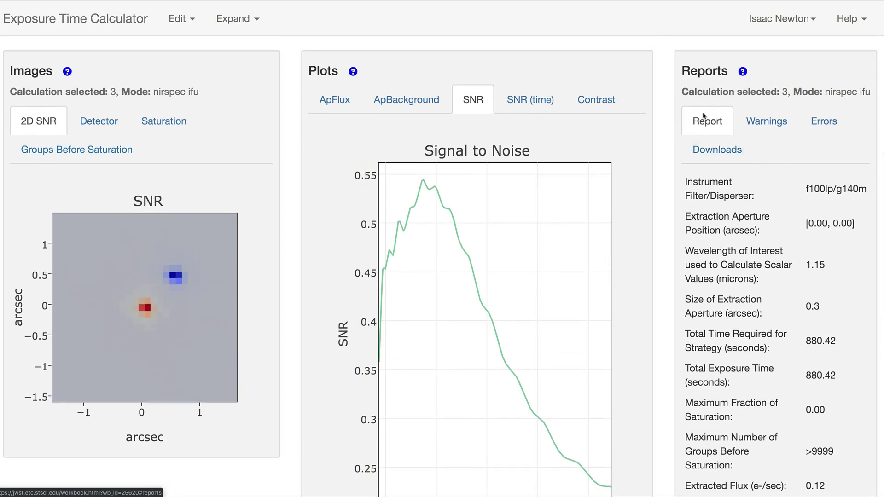
{"action": "left_click", "coordinate": [709, 154]}
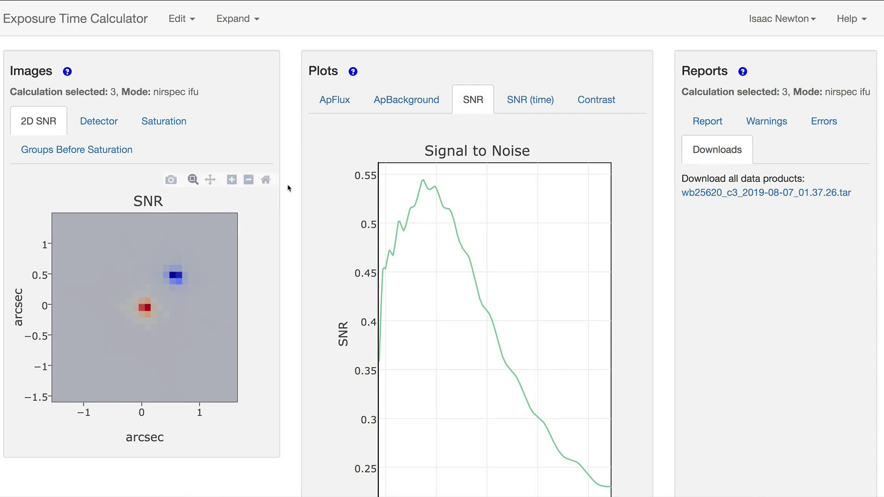
{"action": "scroll", "coordinate": [290, 187], "scroll_direction": "up", "scroll_amount": 5}
{"action": "scroll", "coordinate": [290, 188], "scroll_direction": "up", "scroll_amount": 5}
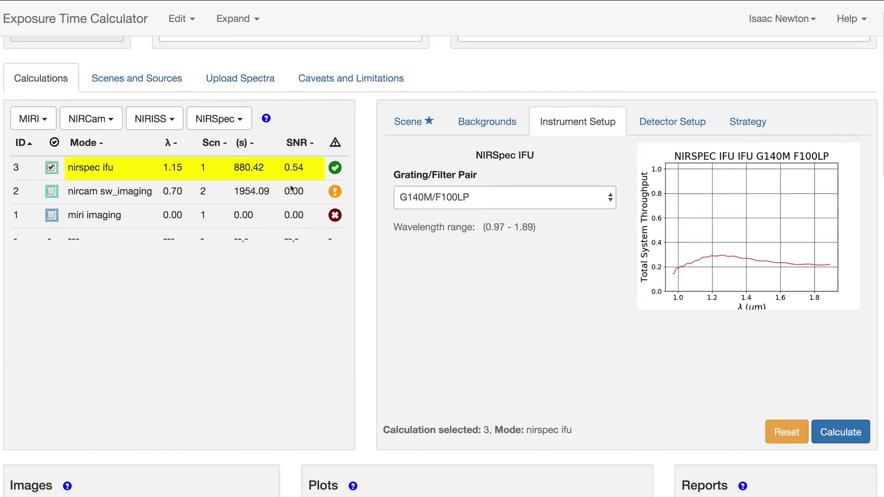
- Select the nircam sw_imaging calculation and view its saturation and groups-before-saturation maps
{"action": "left_click", "coordinate": [256, 192]}
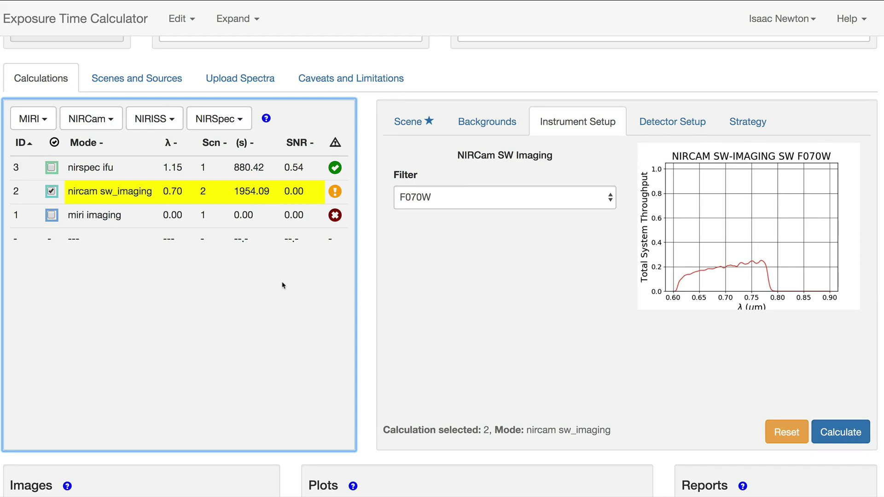
{"action": "scroll", "coordinate": [283, 286], "scroll_direction": "down", "scroll_amount": 8}
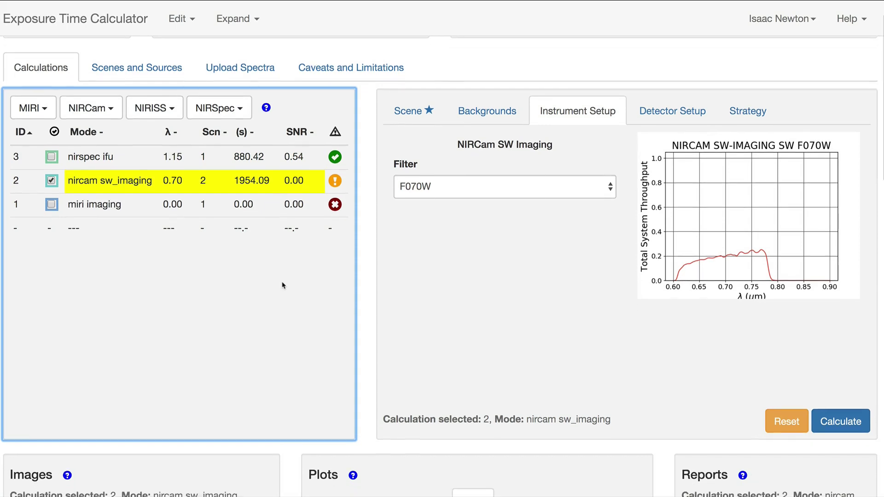
{"action": "scroll", "coordinate": [282, 285], "scroll_direction": "down", "scroll_amount": 1}
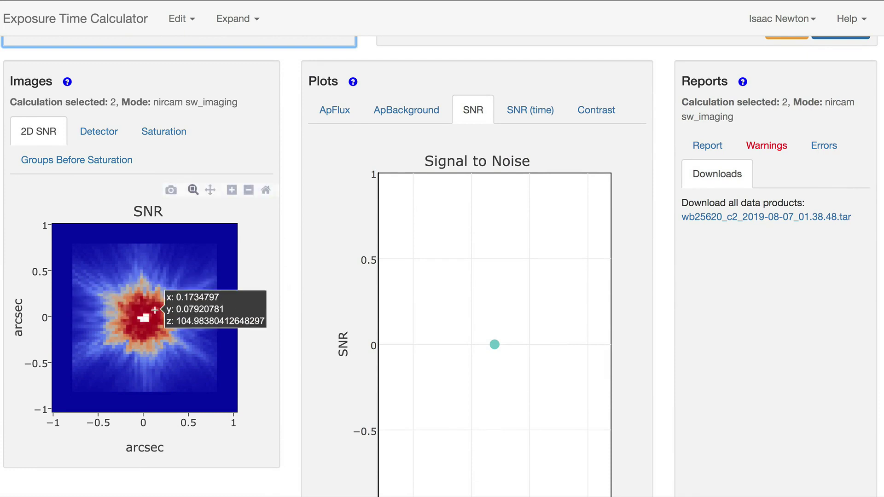
{"action": "mouse_move", "coordinate": [145, 318]}
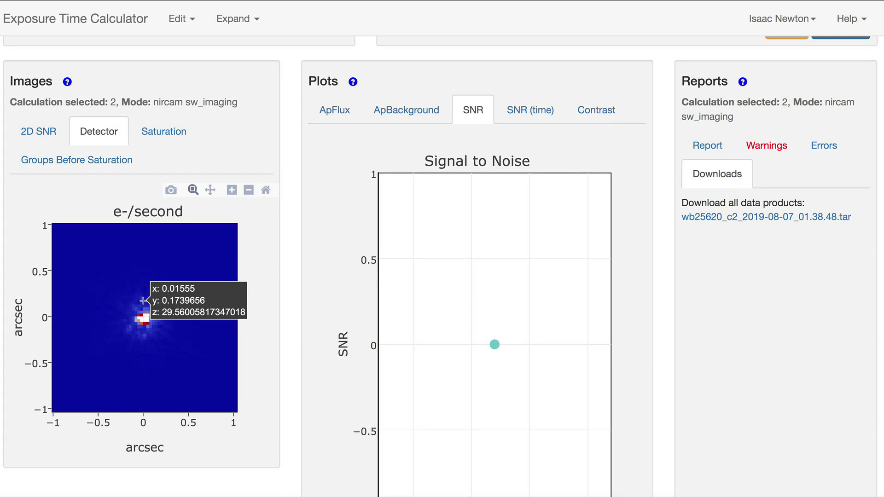
{"action": "left_click", "coordinate": [166, 139]}
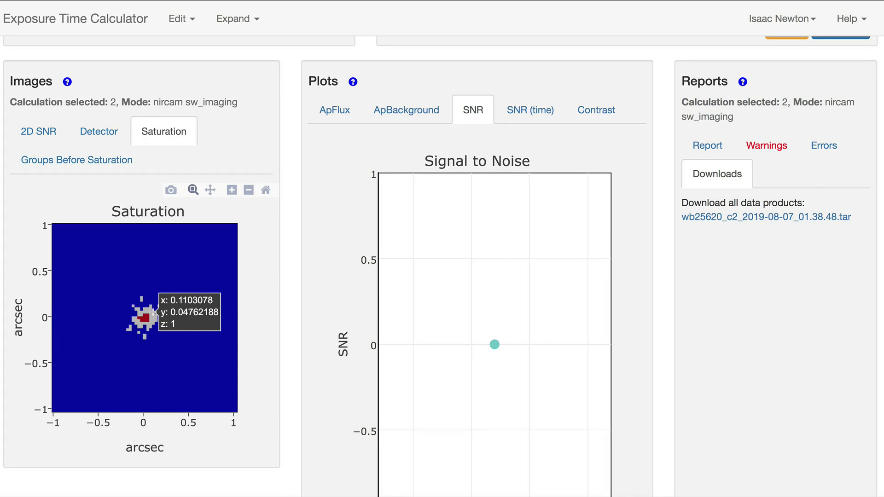
{"action": "left_click", "coordinate": [106, 167]}
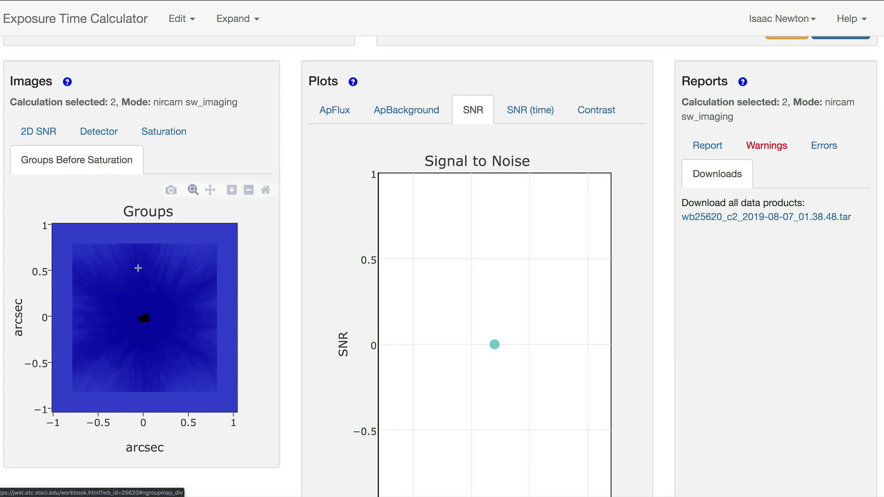
- Read the NIRCam saturation warnings, then select the miri imaging calculation
{"action": "mouse_move", "coordinate": [146, 316]}
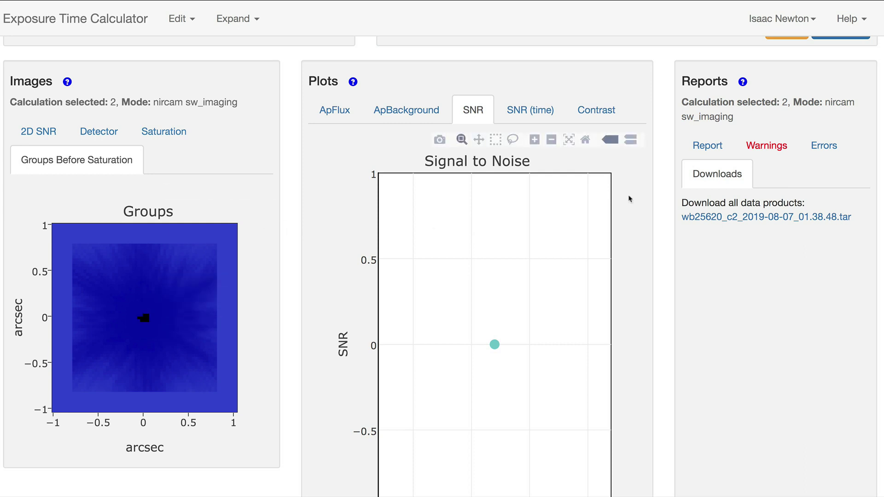
{"action": "left_click", "coordinate": [767, 147]}
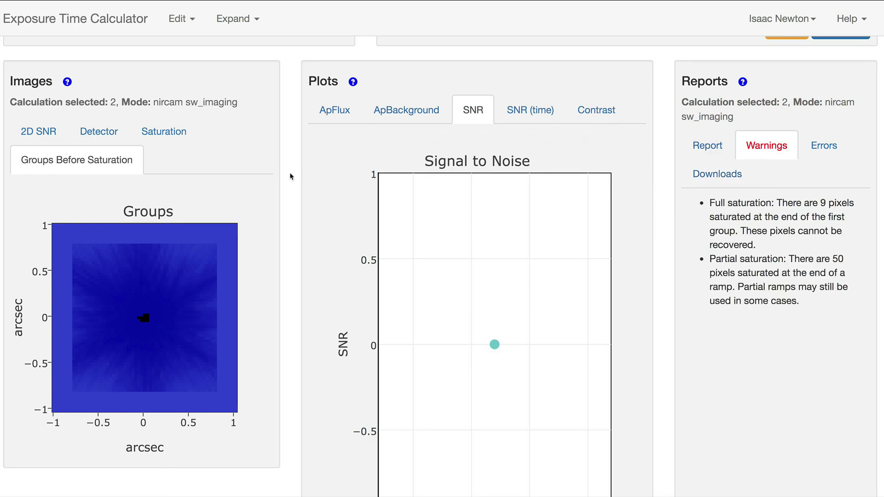
{"action": "scroll", "coordinate": [290, 176], "scroll_direction": "up", "scroll_amount": 10}
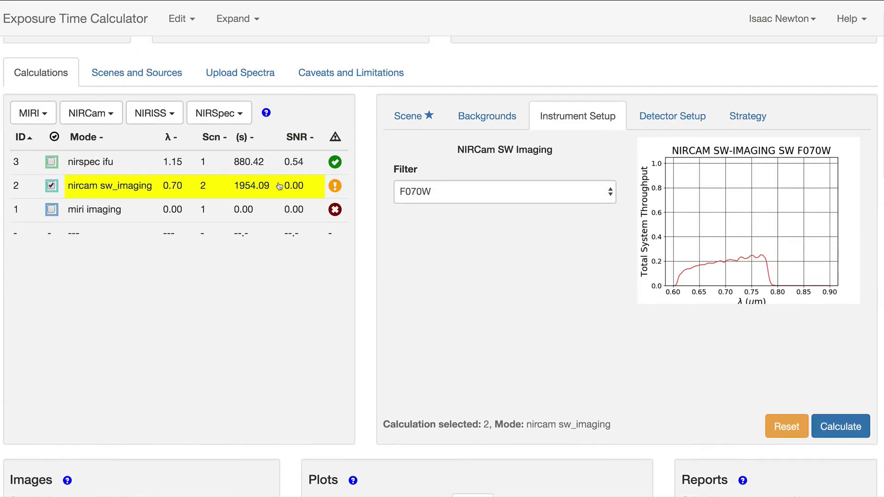
{"action": "left_click", "coordinate": [212, 211]}
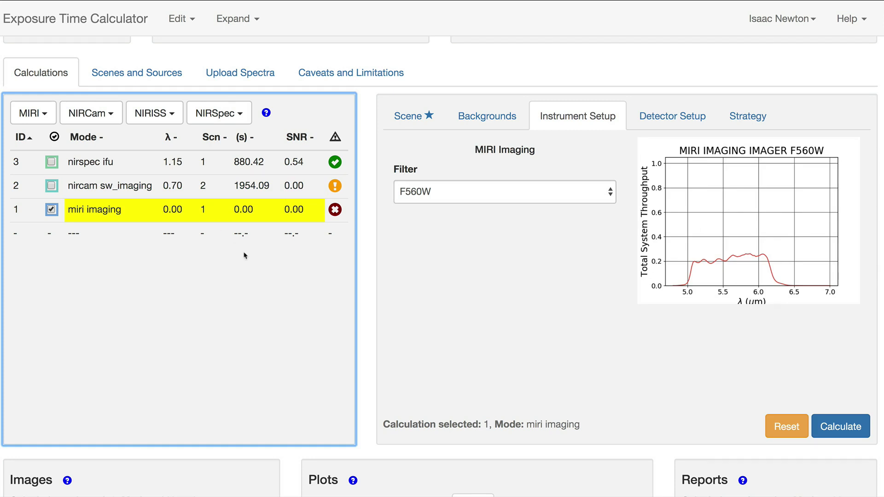
- Read the MIRI ImagingApPhot error about the background annulus overlapping the aperture
{"action": "scroll", "coordinate": [245, 255], "scroll_direction": "down", "scroll_amount": 7}
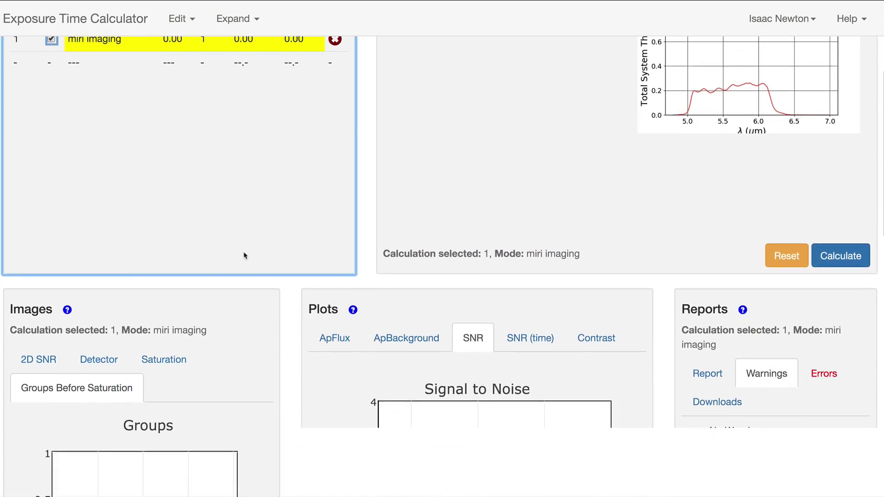
{"action": "scroll", "coordinate": [280, 293], "scroll_direction": "down", "scroll_amount": 2}
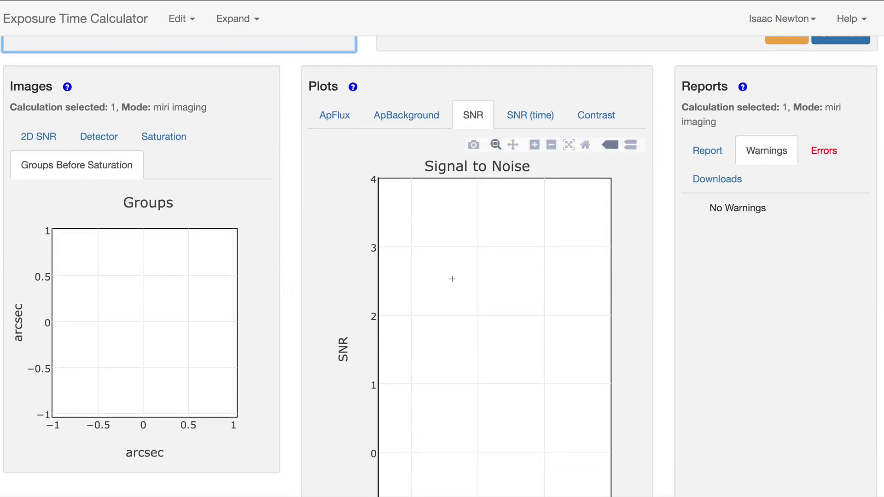
{"action": "left_click", "coordinate": [819, 152]}
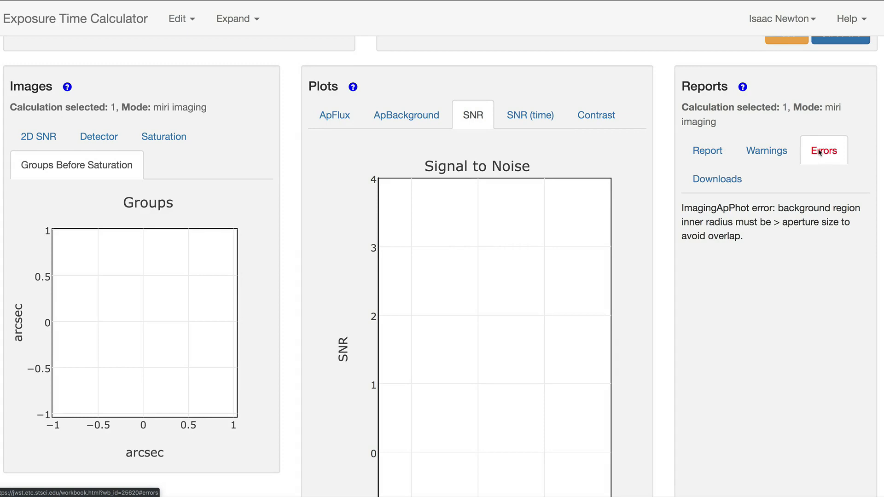
{"action": "scroll", "coordinate": [819, 152], "scroll_direction": "up", "scroll_amount": 4}
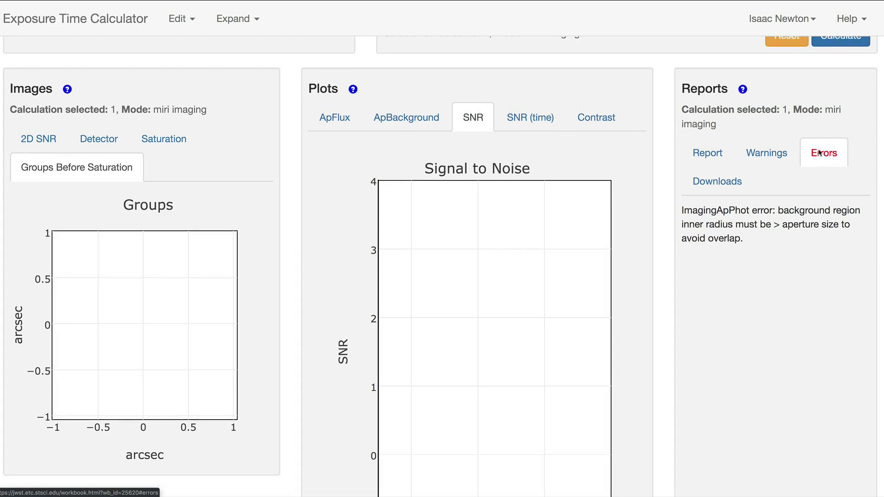
{"action": "scroll", "coordinate": [819, 152], "scroll_direction": "up", "scroll_amount": 5}
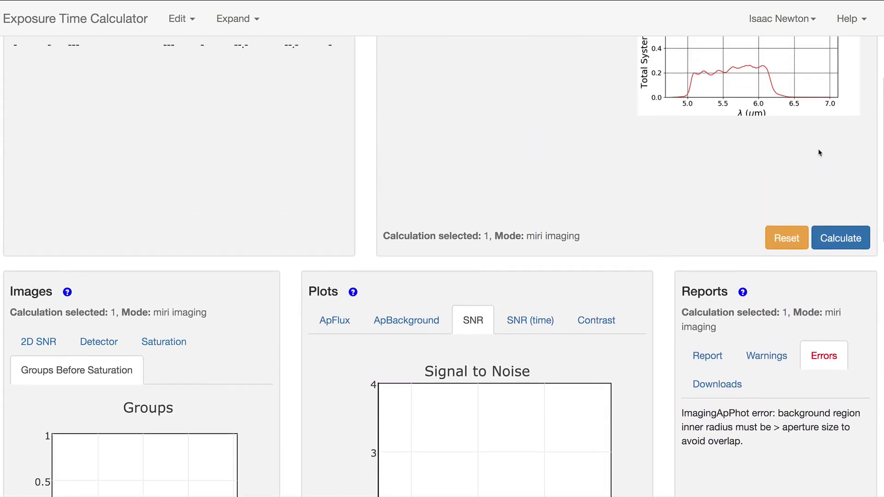
{"action": "scroll", "coordinate": [819, 153], "scroll_direction": "up", "scroll_amount": 1}
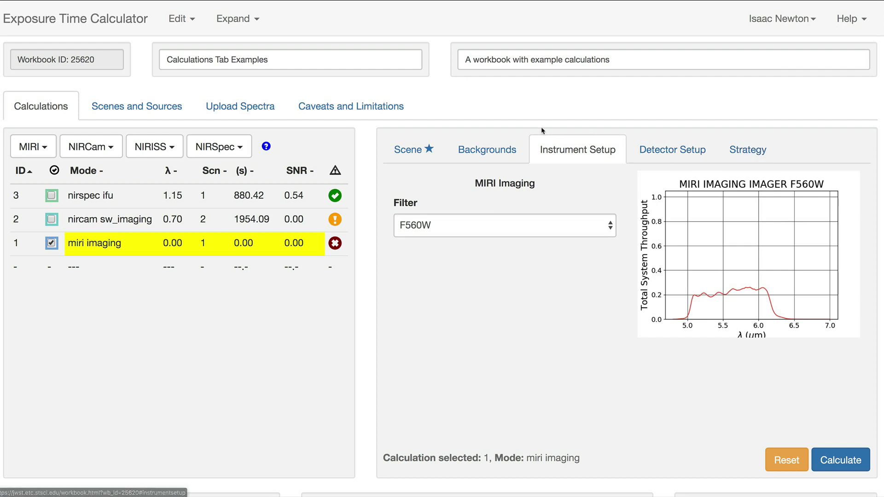
- Review the Scene, Backgrounds, Instrument Setup, Detector Setup and Strategy settings
{"action": "left_click", "coordinate": [414, 151]}
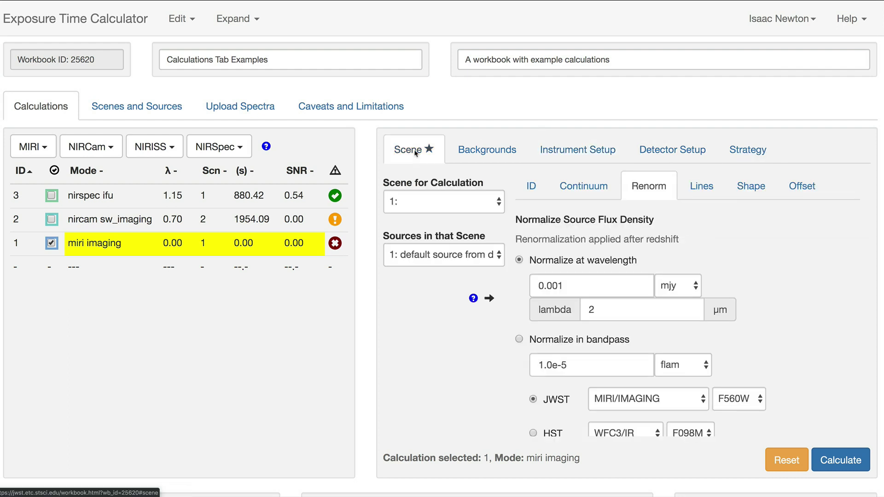
{"action": "left_click", "coordinate": [476, 159]}
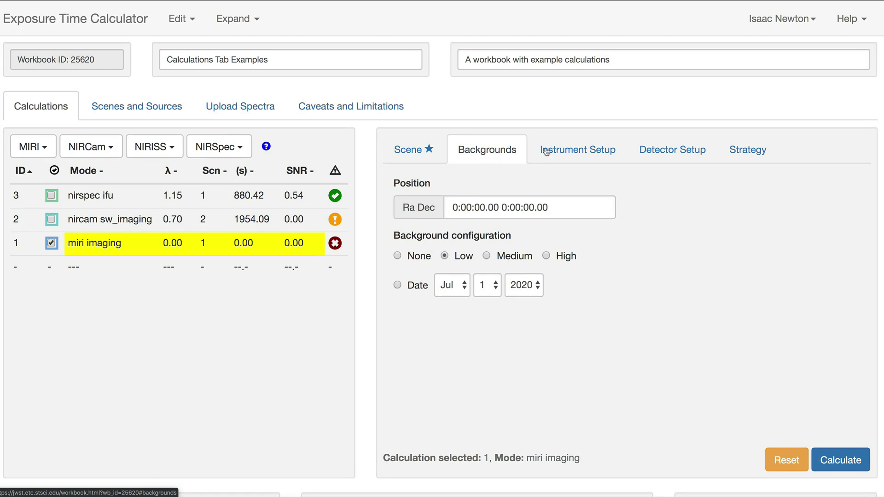
{"action": "left_click", "coordinate": [564, 151]}
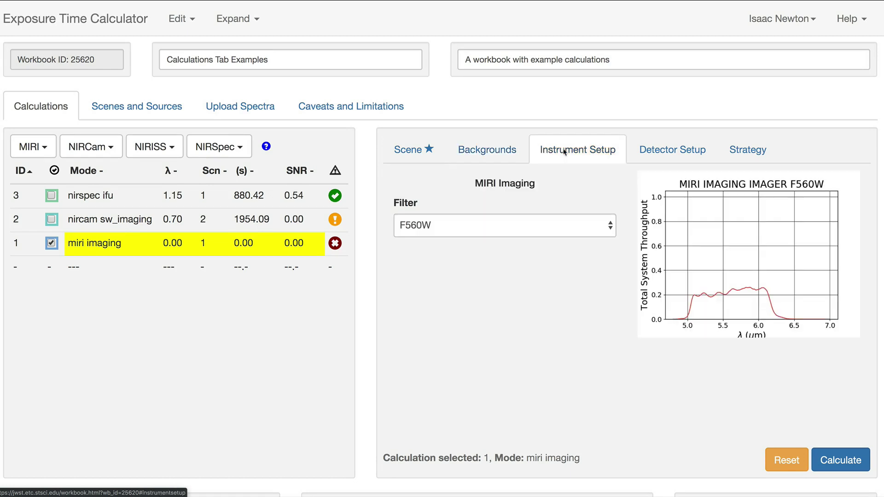
{"action": "left_click", "coordinate": [653, 157]}
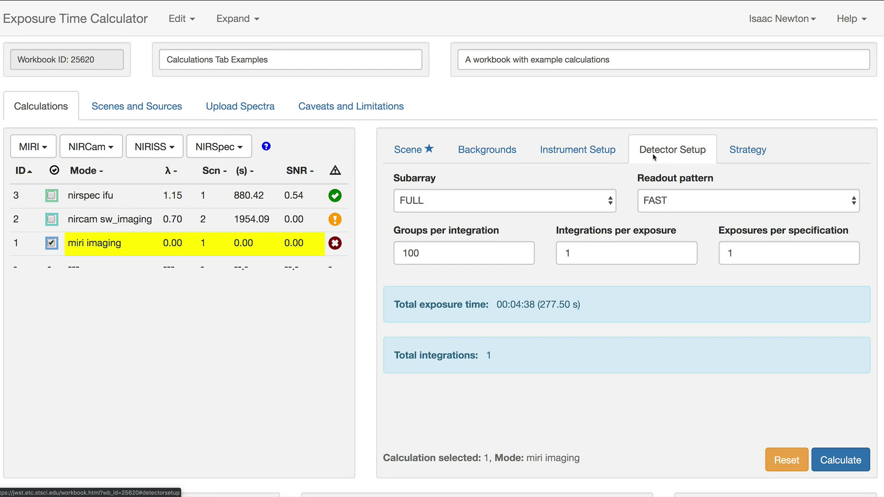
{"action": "left_click", "coordinate": [742, 156]}
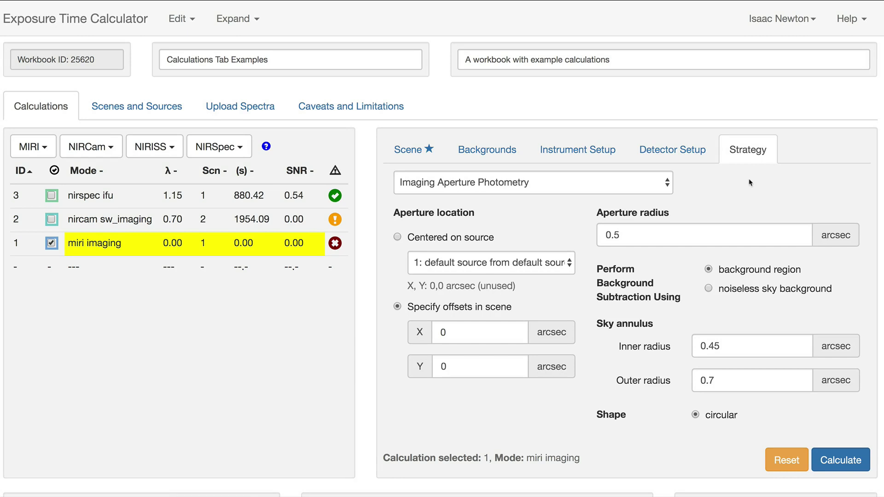
- Set the aperture radius to 0.3 arcsec and recalculate, giving 277.50 s and SNR 7.97
{"action": "left_click", "coordinate": [650, 234]}
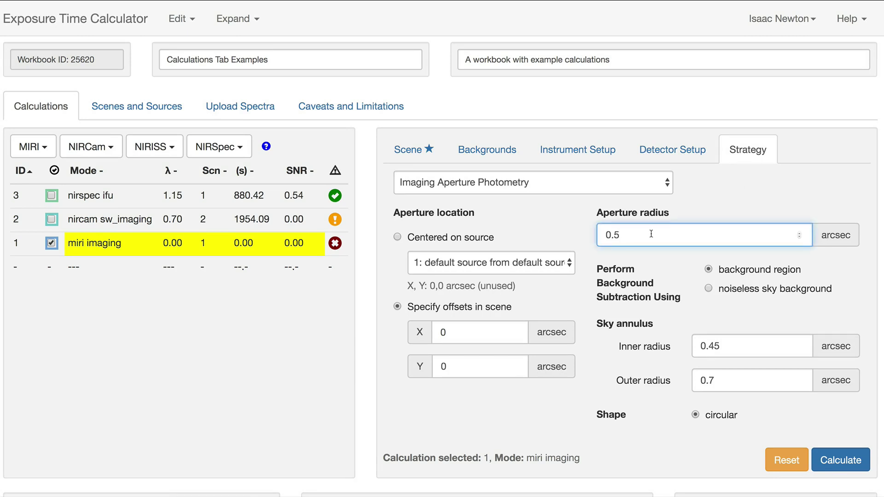
{"action": "key", "text": "BackSpace"}
{"action": "type", "text": "3"}
{"action": "left_click", "coordinate": [828, 459]}
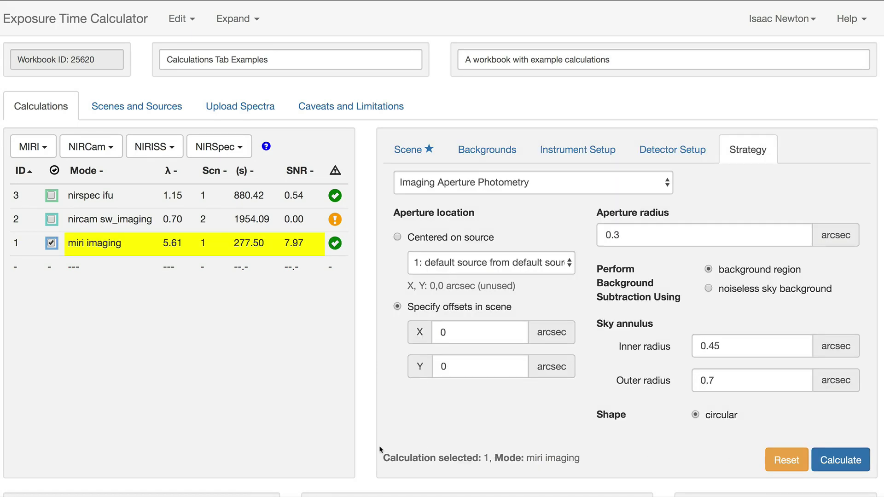
{"action": "scroll", "coordinate": [380, 449], "scroll_direction": "down", "scroll_amount": 10}
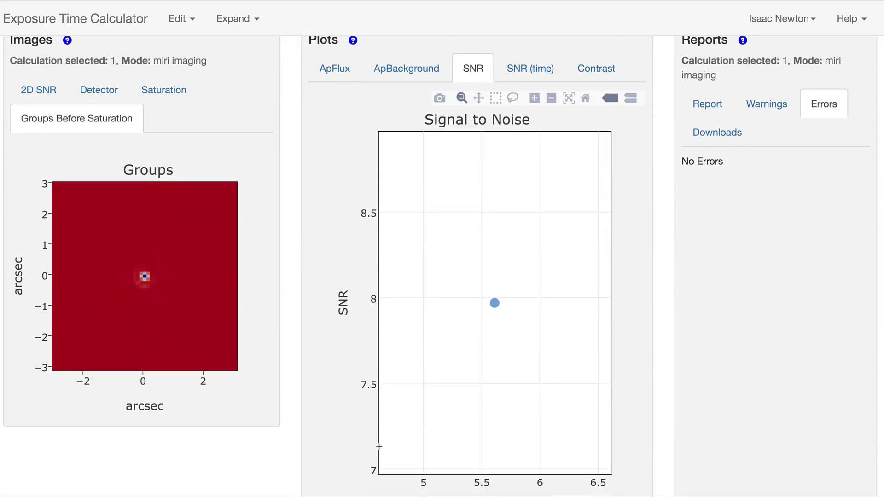
- Replace the workbook's placeholder notes text with 'Notes'
{"action": "scroll", "coordinate": [379, 446], "scroll_direction": "down", "scroll_amount": 10}
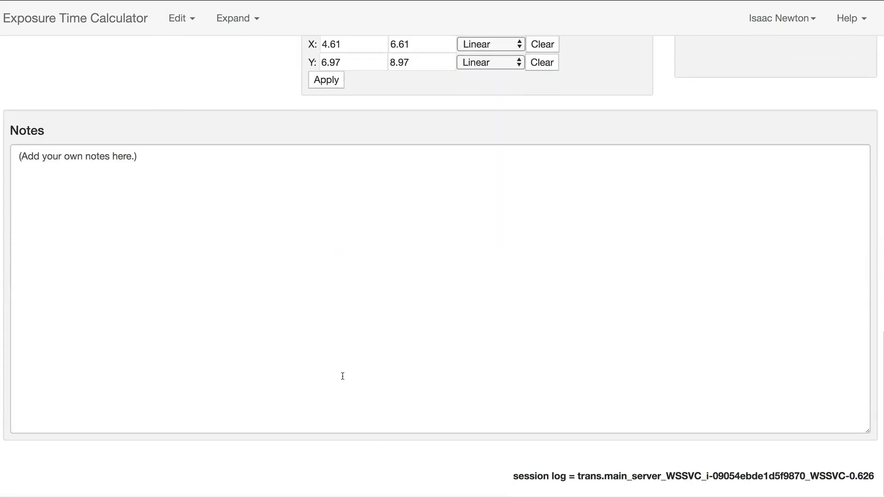
{"action": "left_click", "coordinate": [302, 232]}
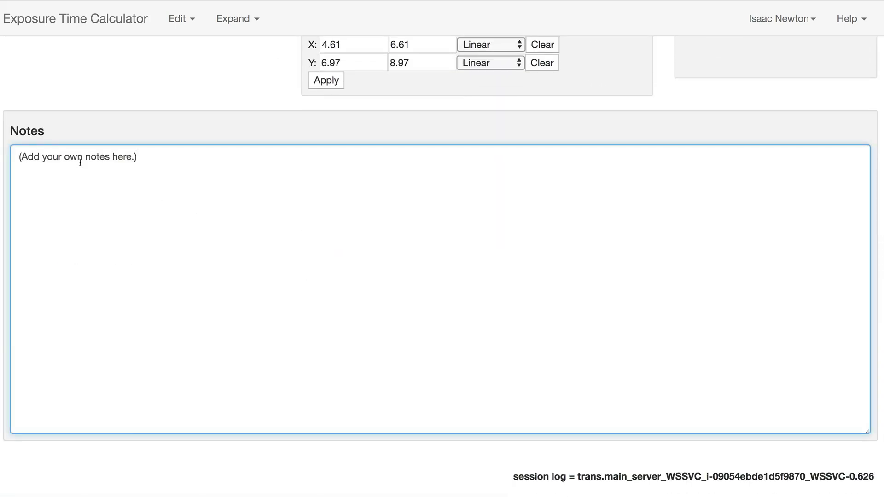
{"action": "left_click_drag", "start_coordinate": [148, 155], "coordinate": [17, 153]}
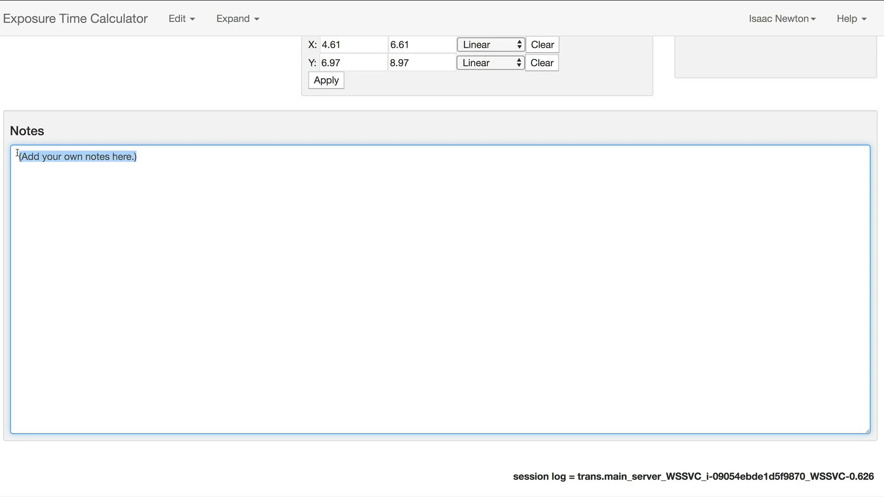
{"action": "type", "text": "Notes"}
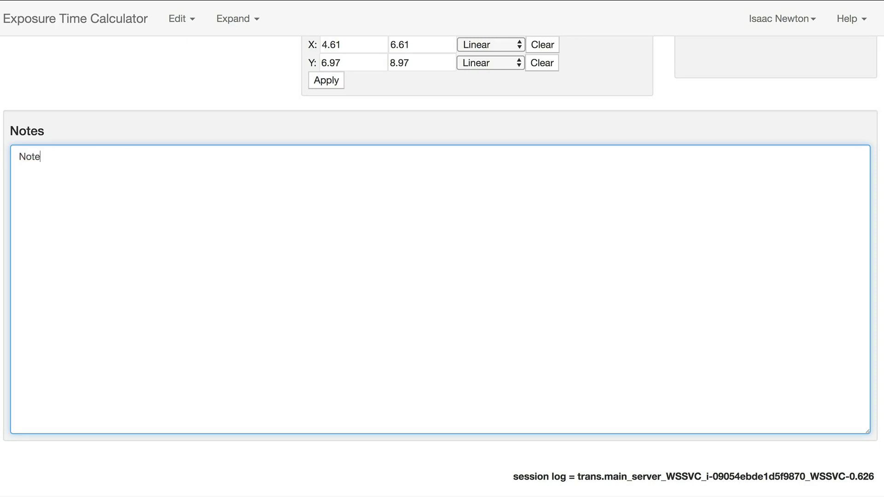